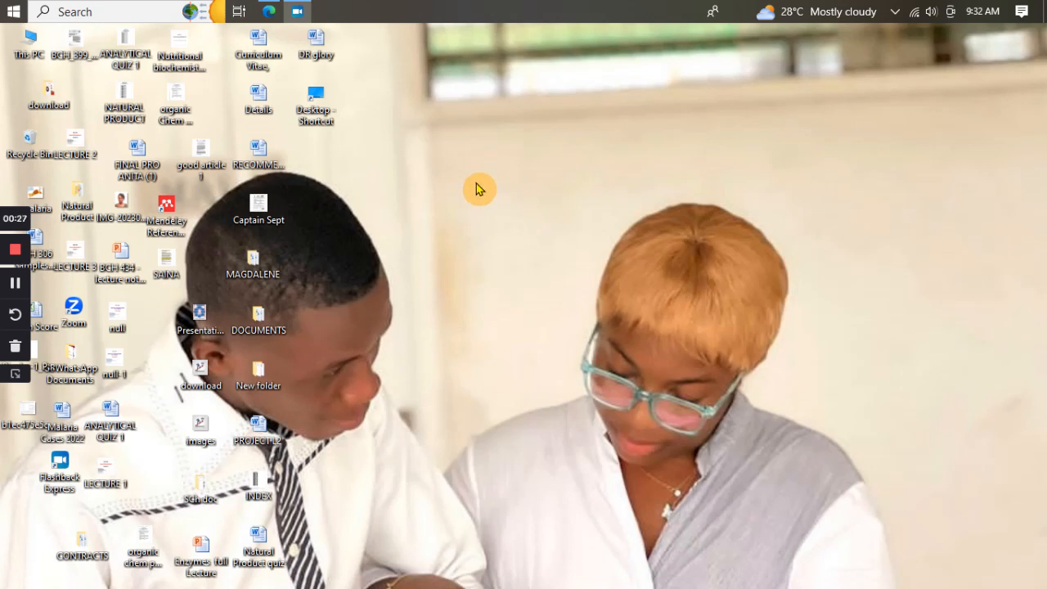
Open the Exam Score workbook from the desktop and dismiss the Office activation wizard.
double_click(45, 327)
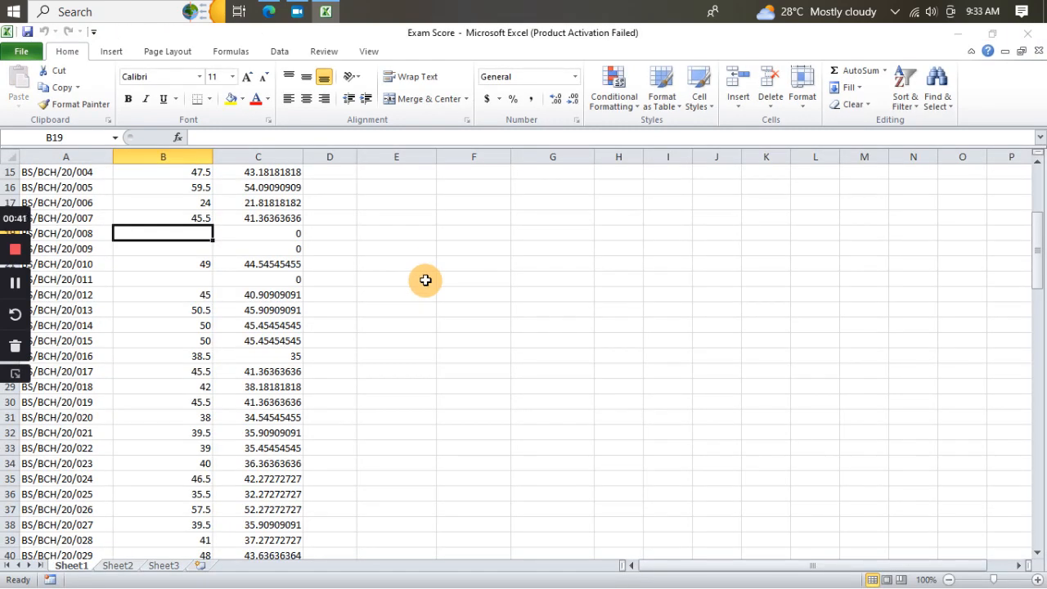
scroll(426, 280, "up", 5)
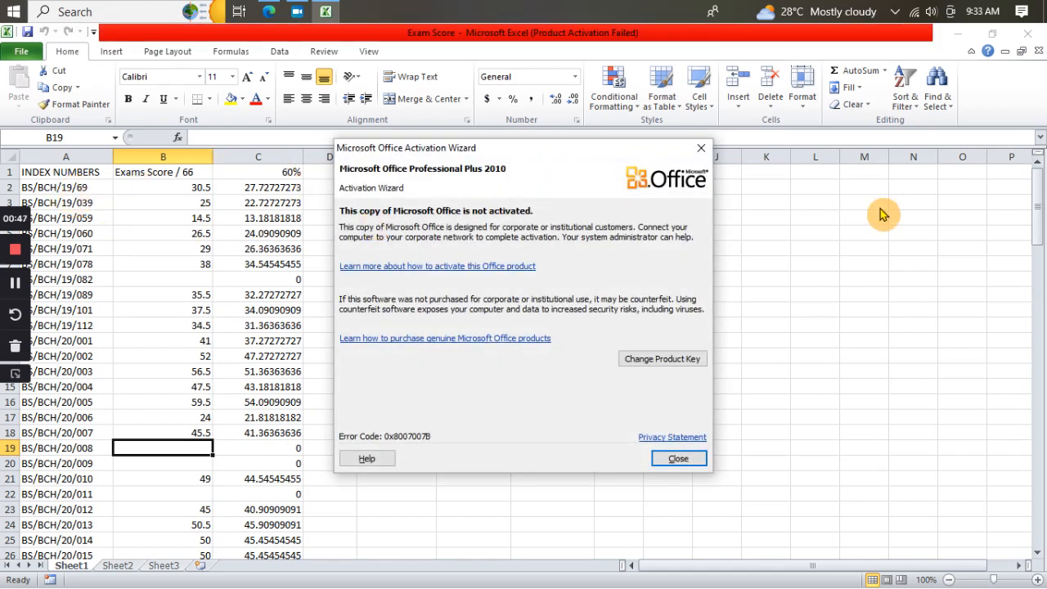
left_click(696, 146)
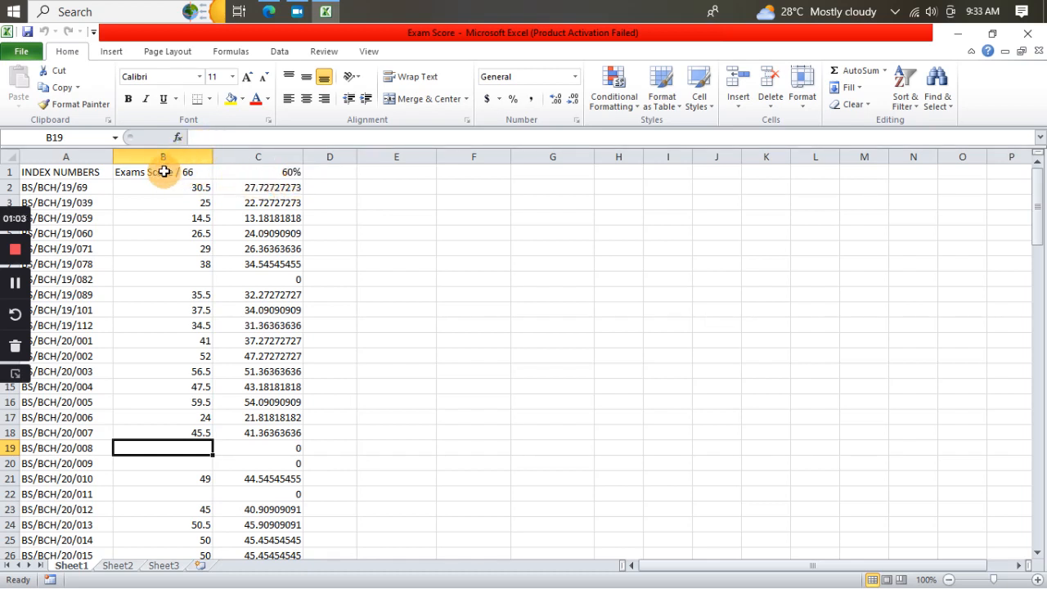
Inspect the formula in cell C2 that converts the exam score out of 66 to 60%.
left_click(264, 185)
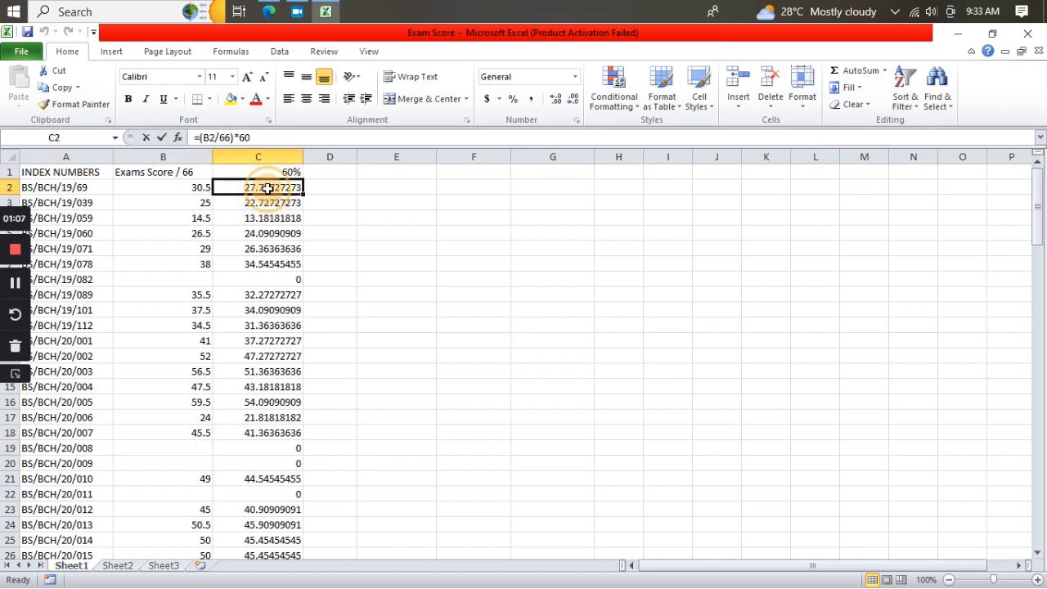
double_click(267, 188)
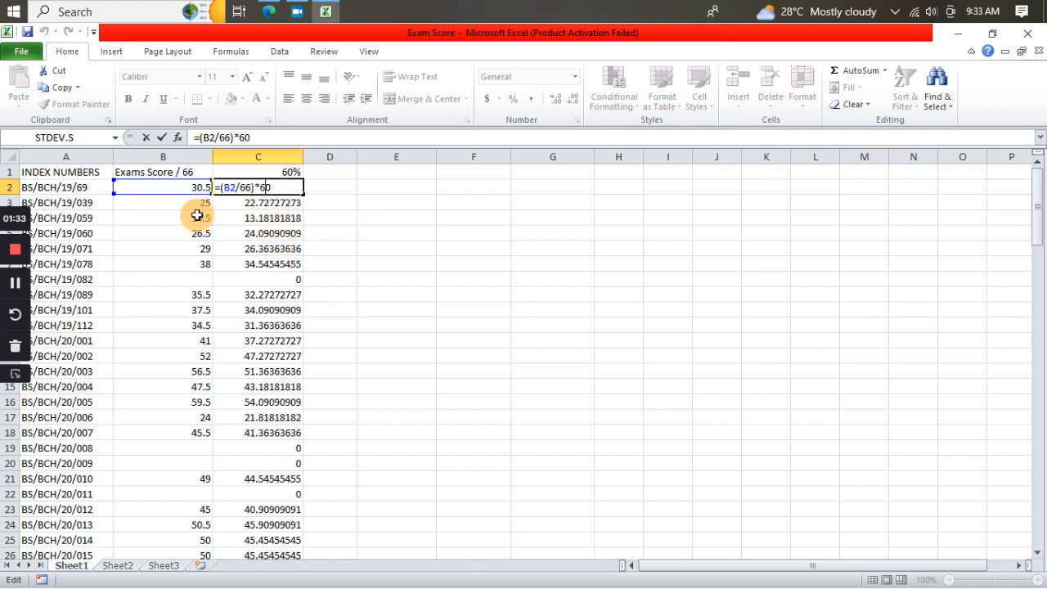
left_click(399, 280)
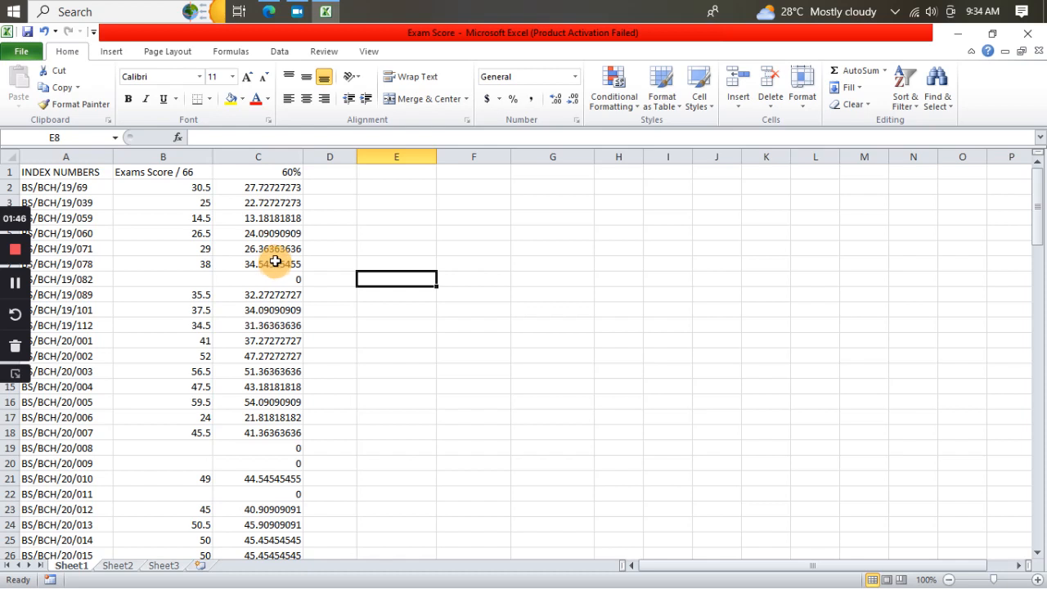
Select Analysis ToolPak among the add-ins in Excel Options and accept the dialog.
left_click(279, 58)
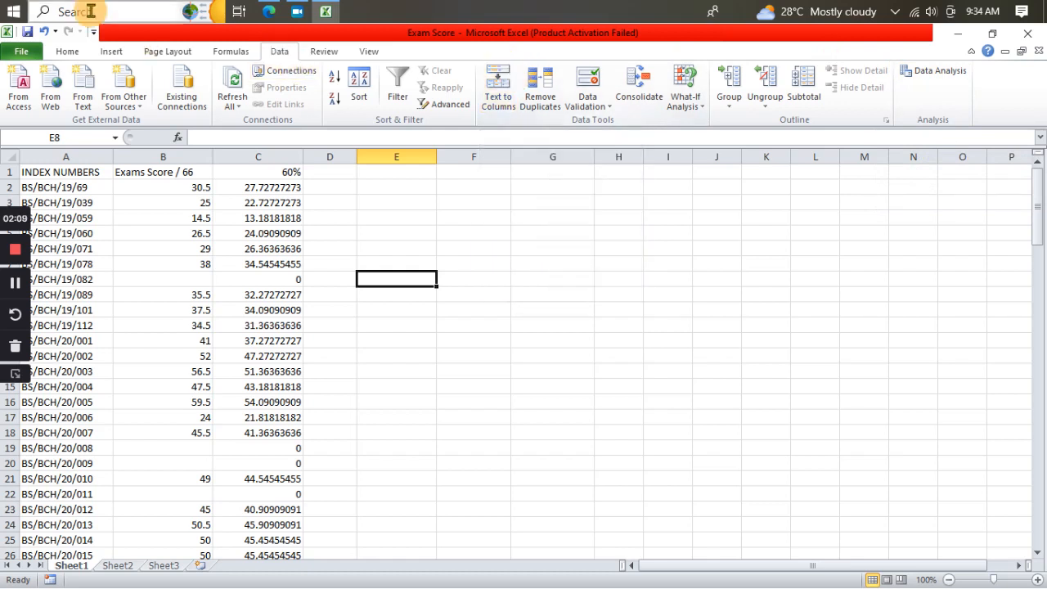
left_click(23, 52)
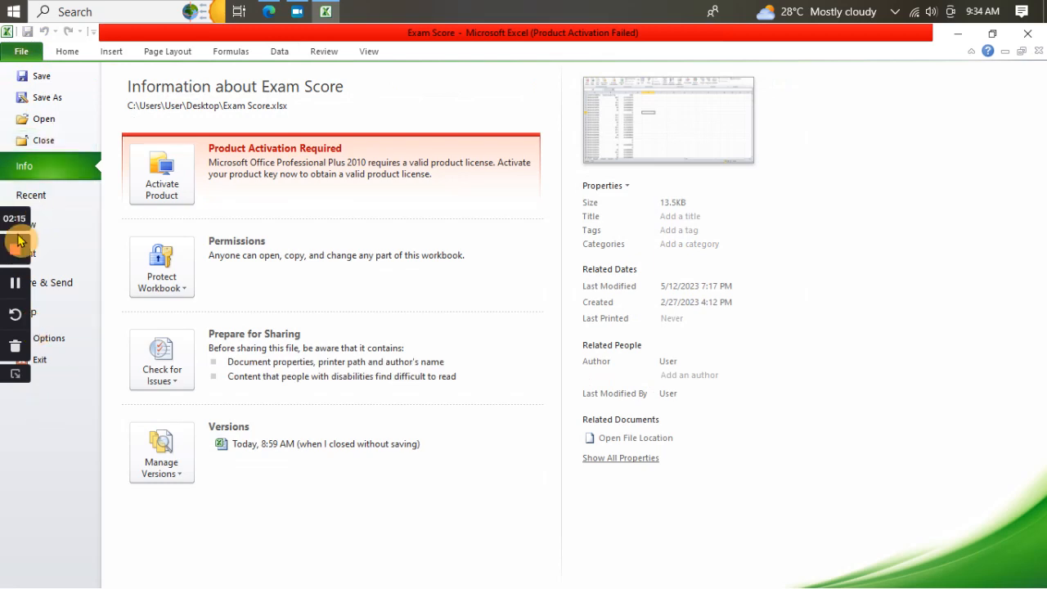
left_click(50, 338)
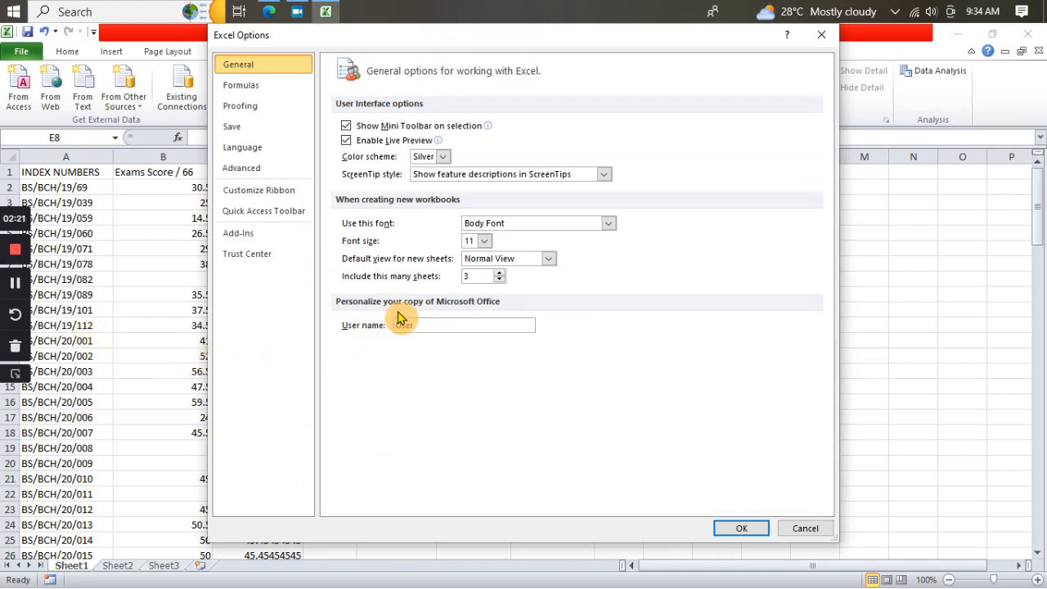
left_click(248, 242)
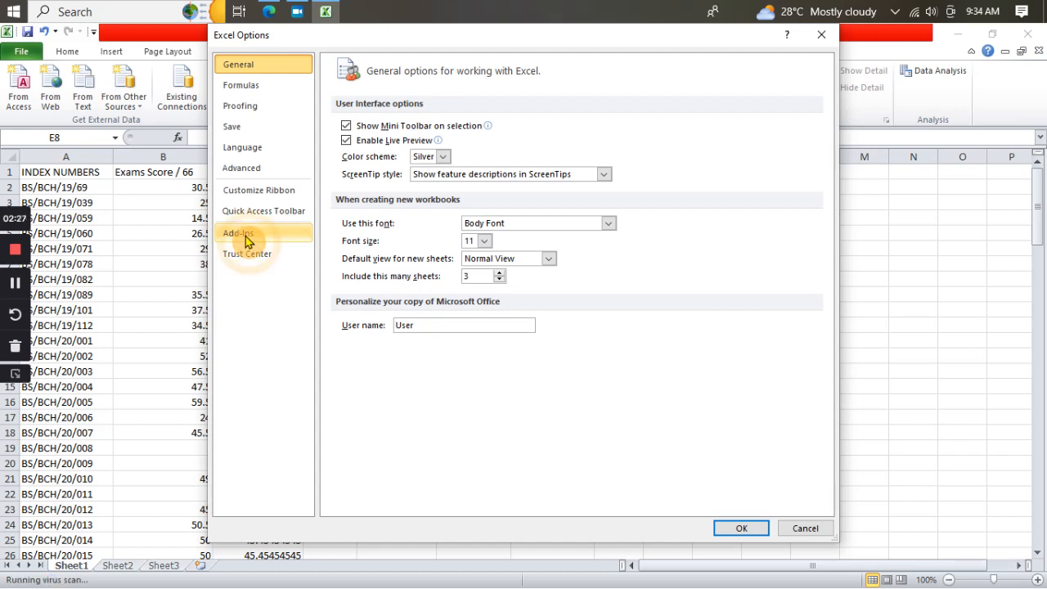
left_click(266, 237)
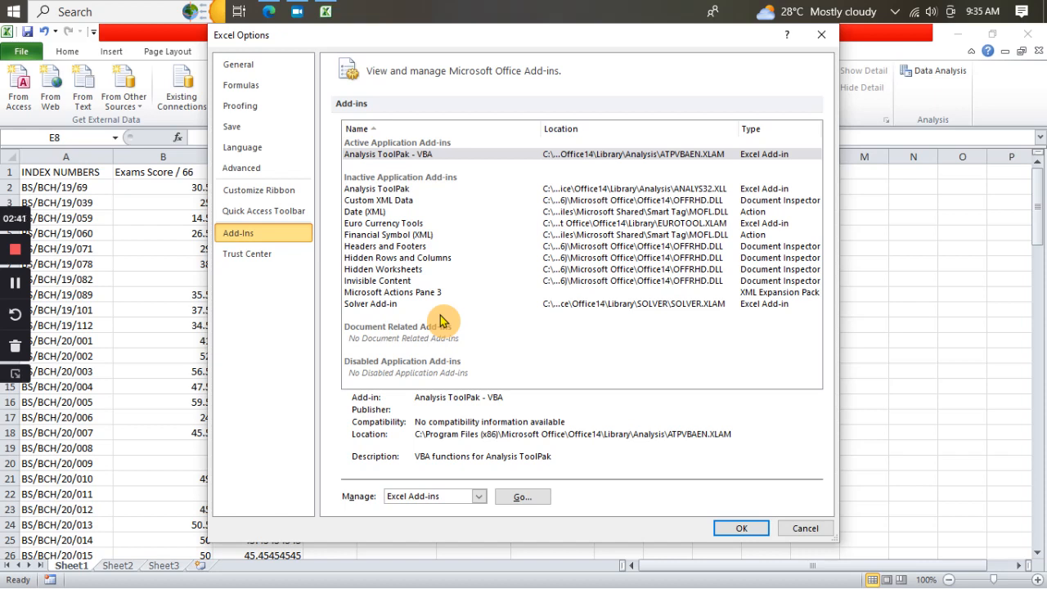
left_click(383, 192)
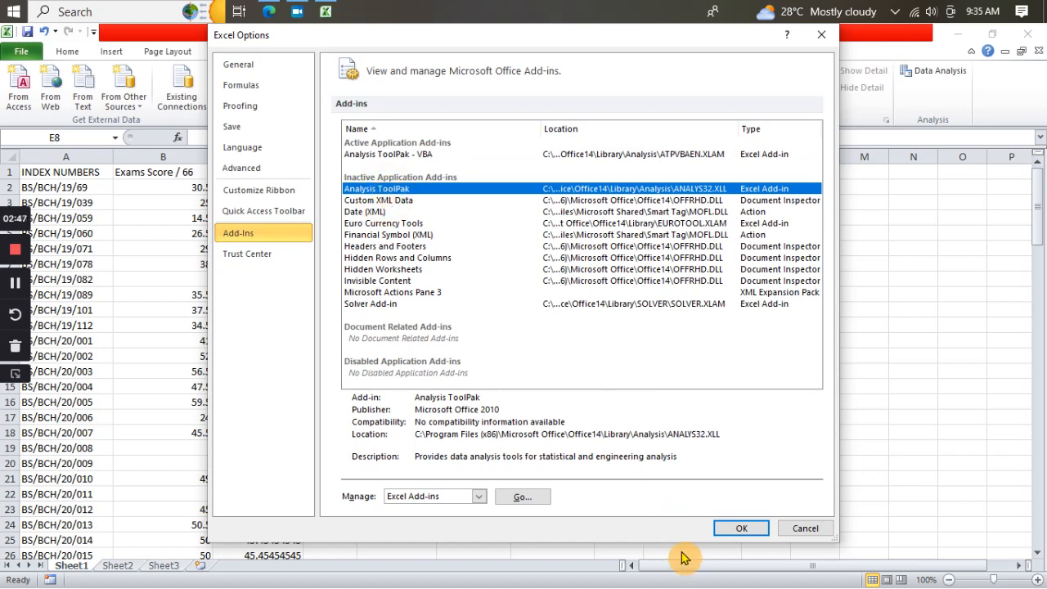
left_click(739, 530)
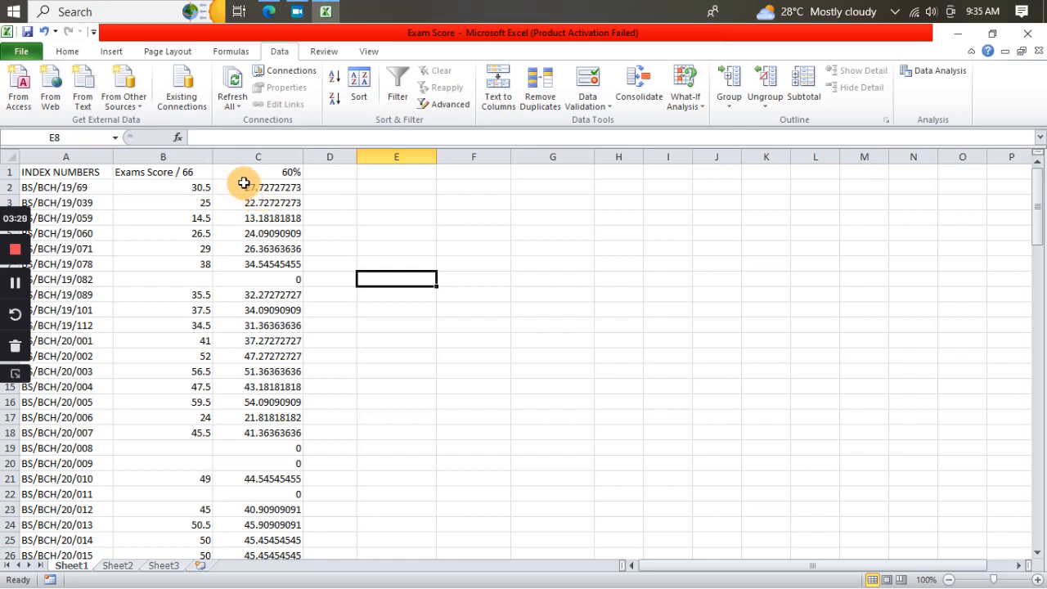
Enter the formula =ROUNDUP(C2,1) in cell D2 to round the converted score up to one decimal place.
left_click(313, 187)
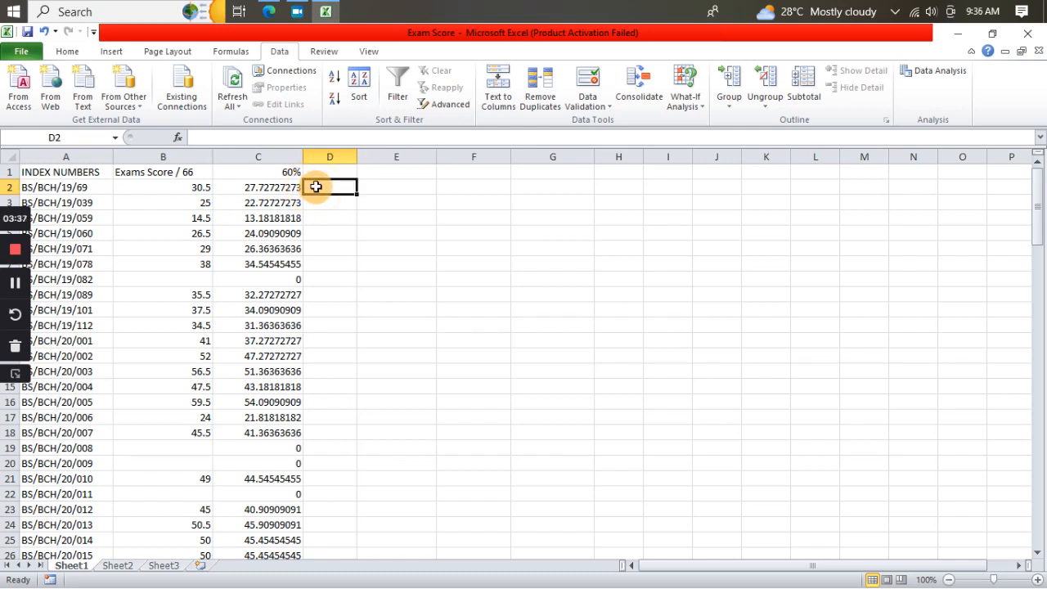
type("=")
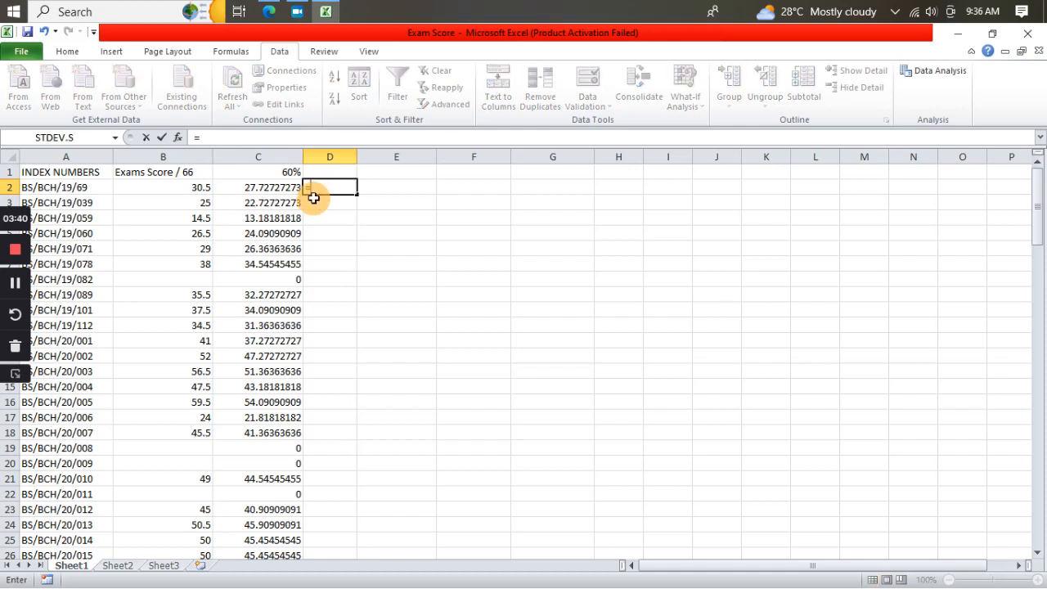
type("ro")
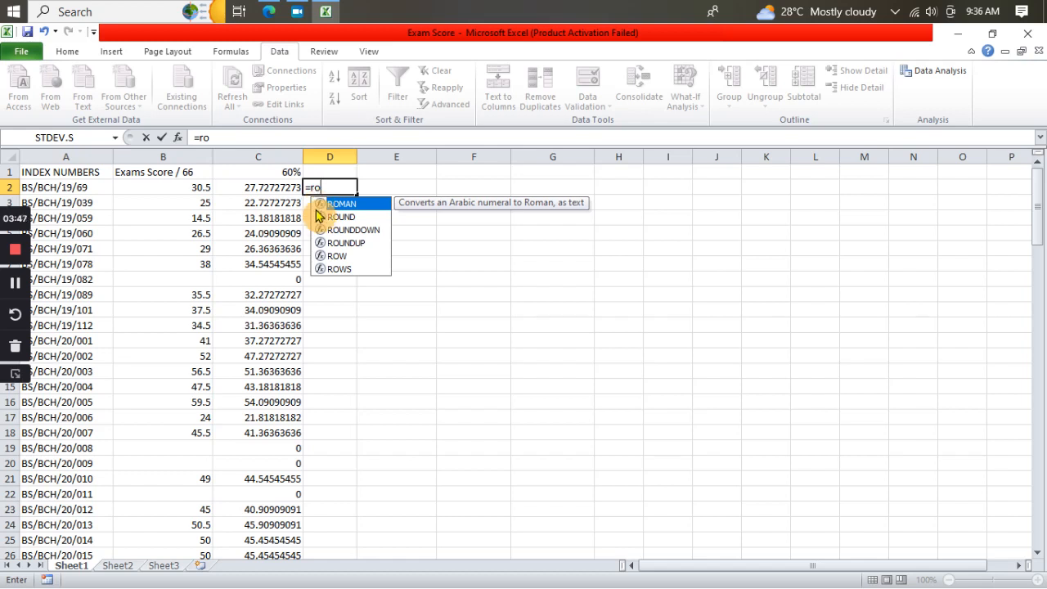
left_click(347, 245)
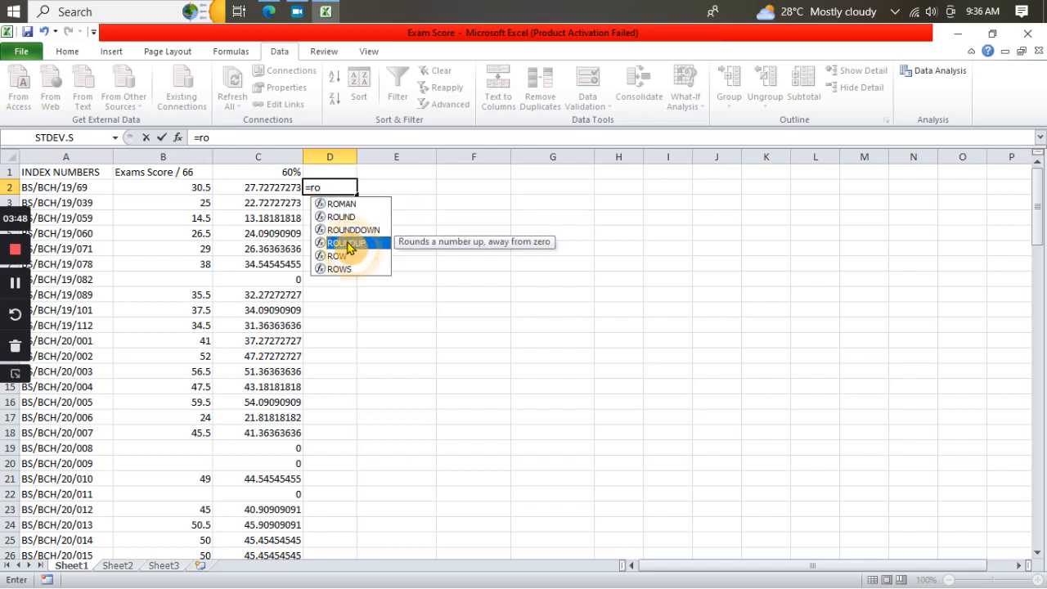
double_click(347, 243)
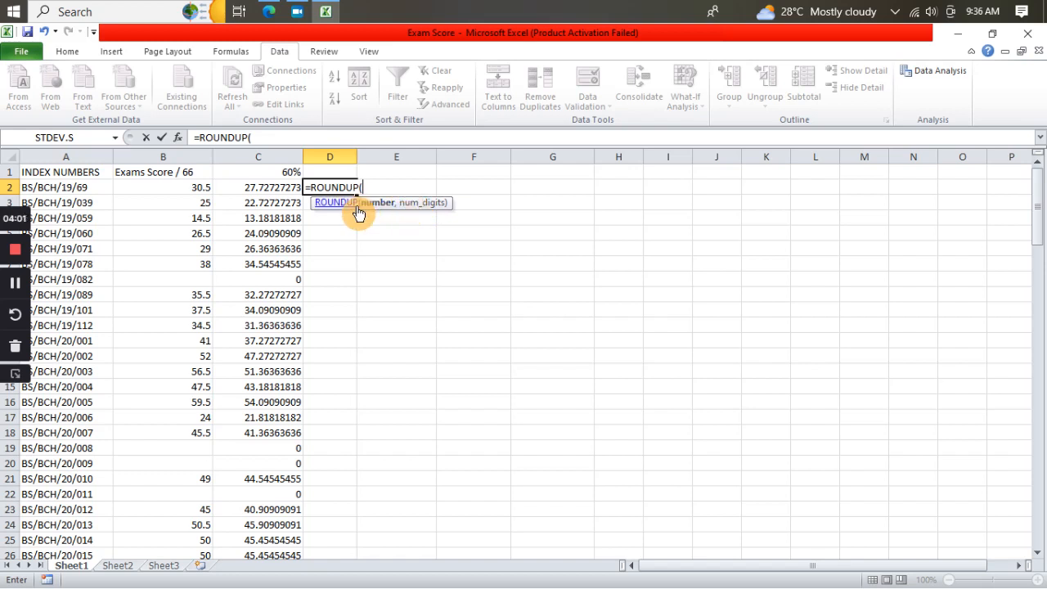
left_click(278, 188)
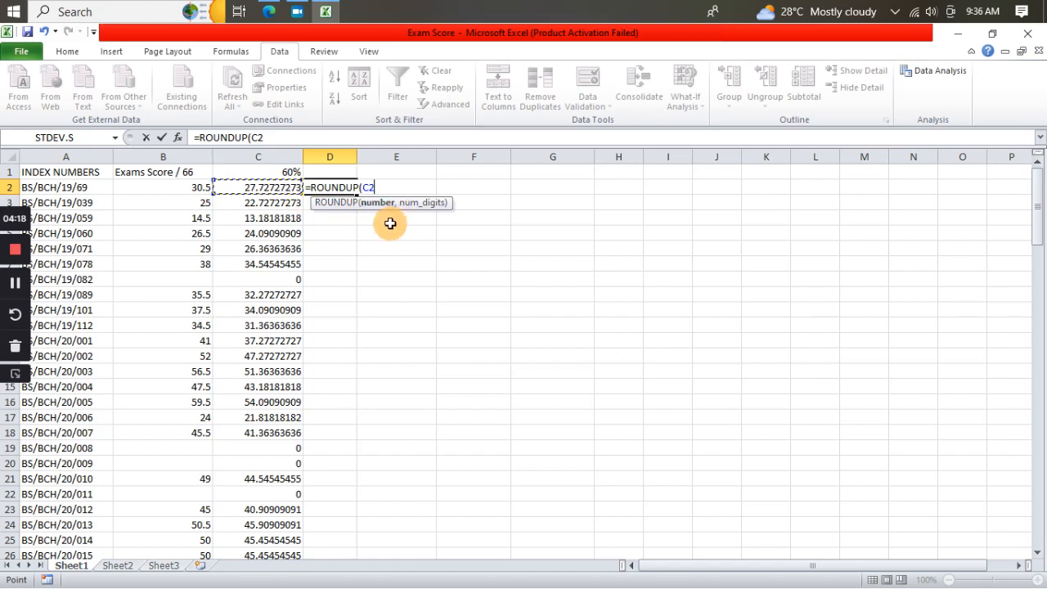
type(",1")
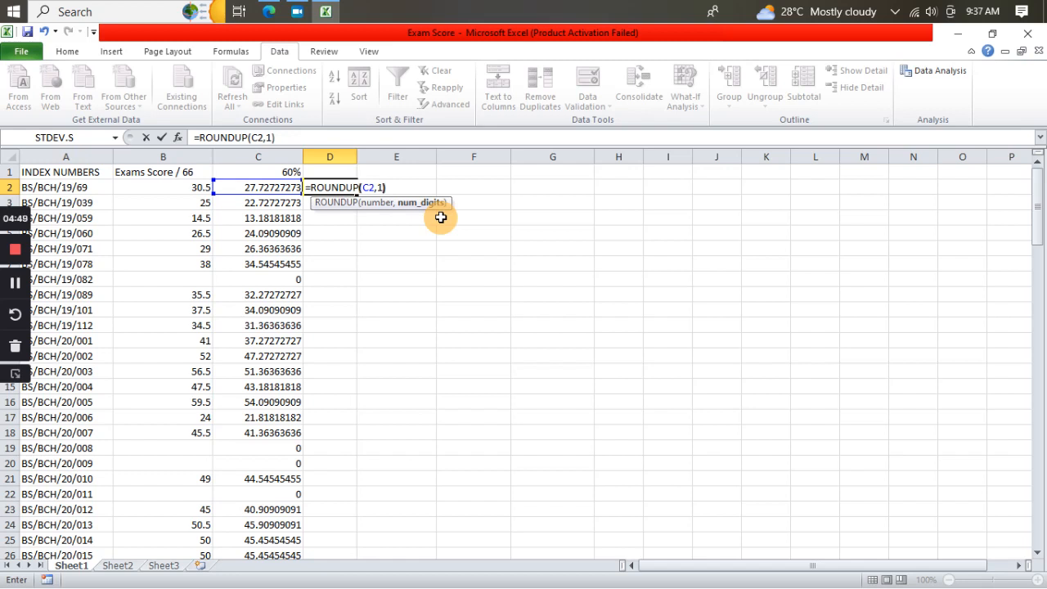
key("Right")
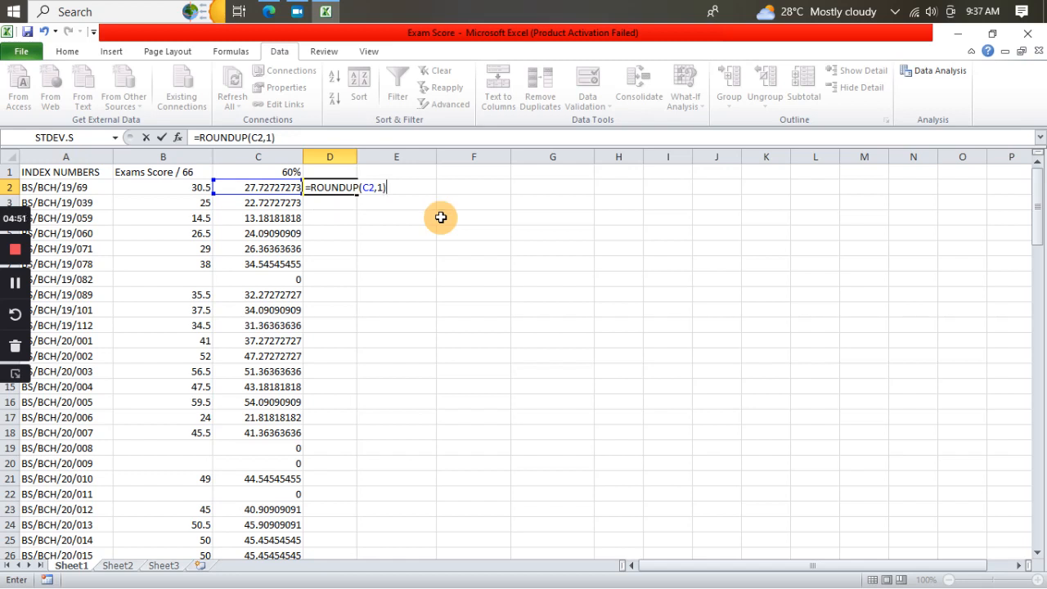
key("Return")
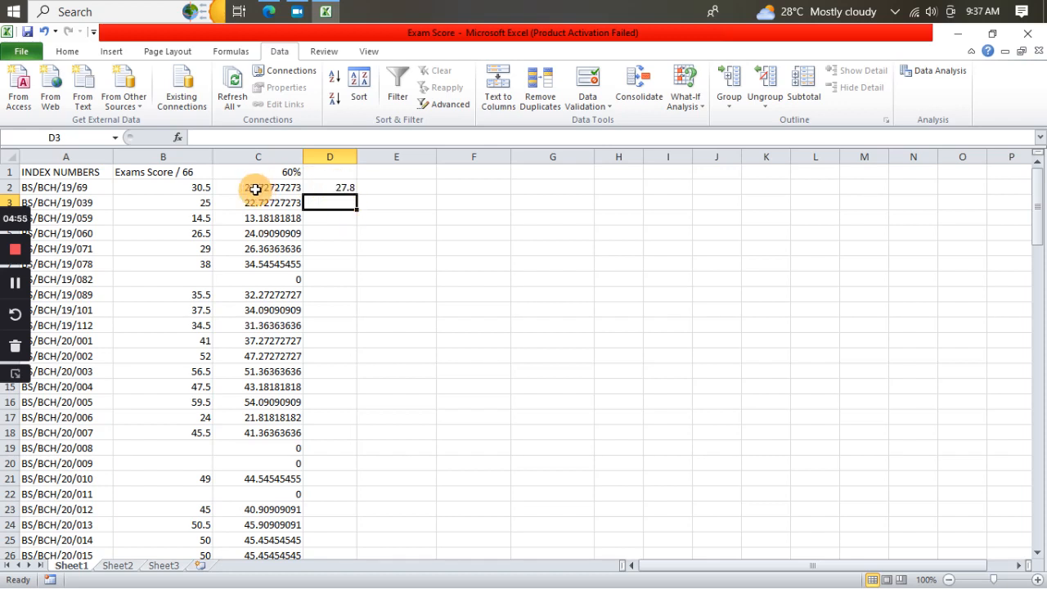
Fill the D2 rounding formula down column D for all the index numbers.
left_click(335, 188)
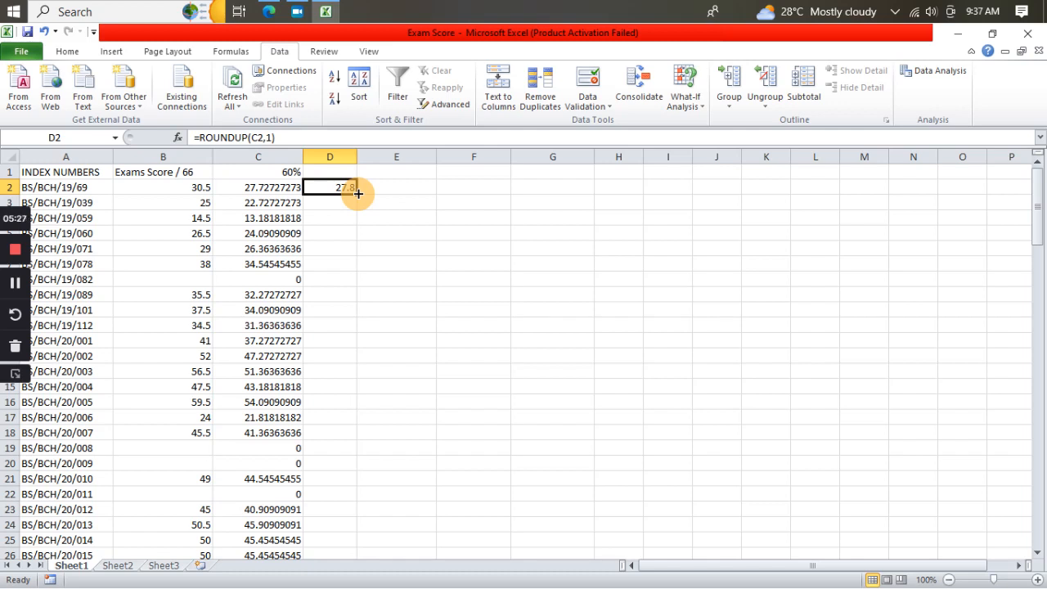
double_click(357, 193)
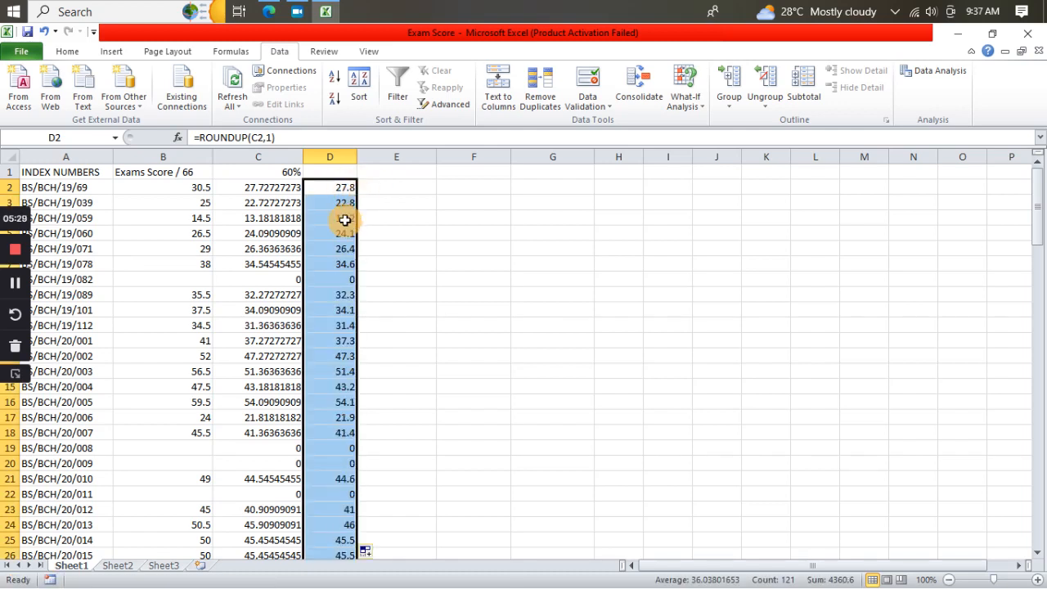
left_click(386, 298)
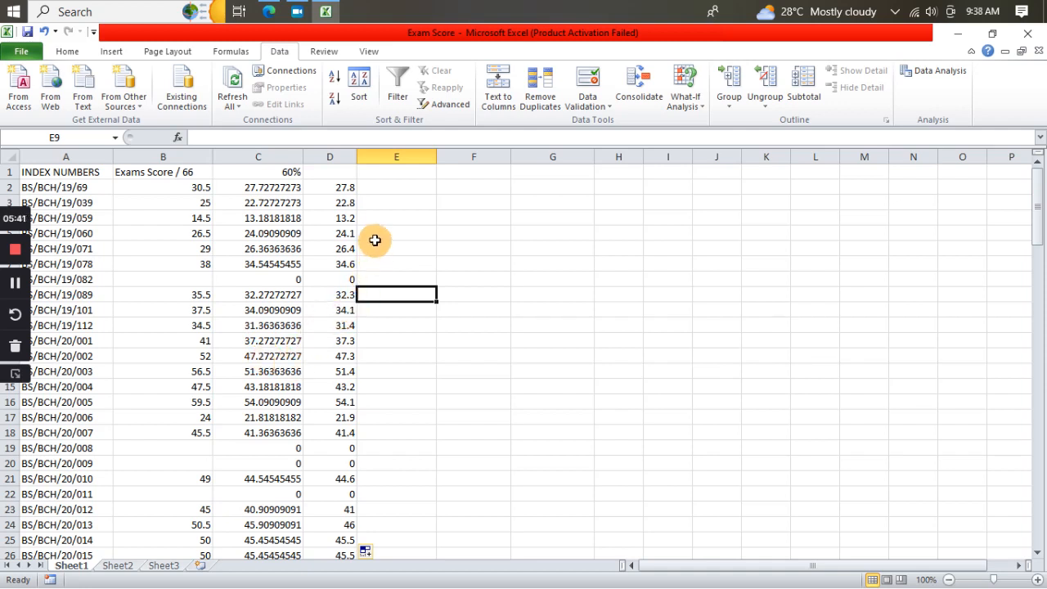
Enter 60% as the heading of the rounded scores in cell D1.
left_click(330, 171)
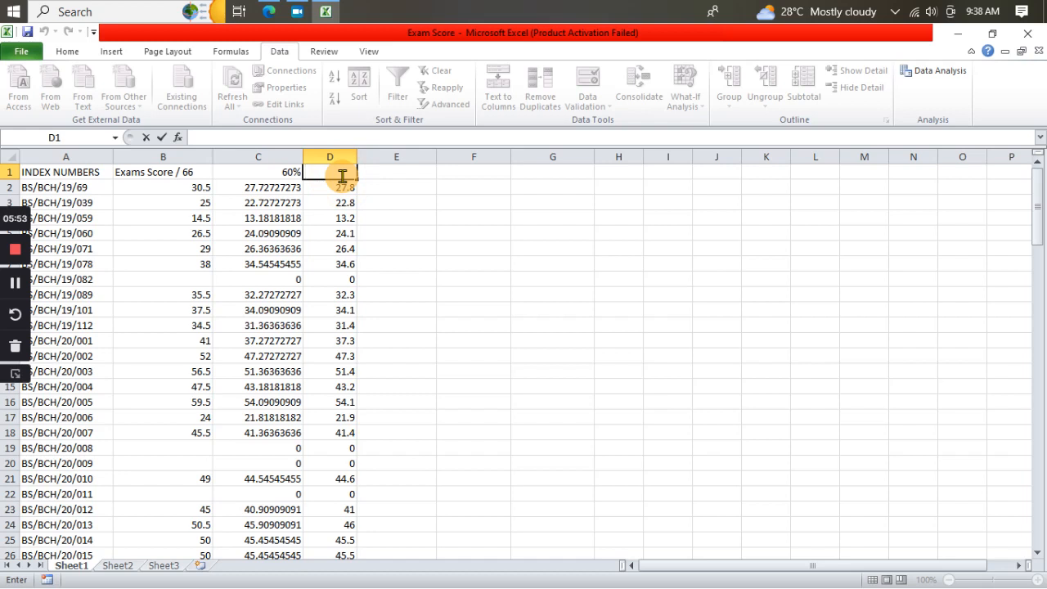
type("60%")
left_click(374, 265)
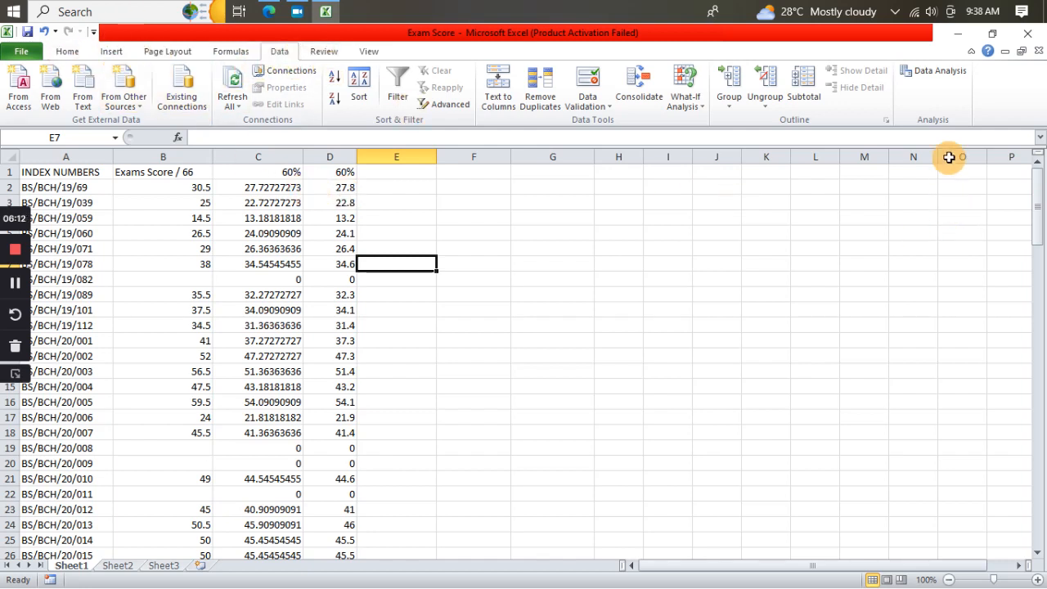
Start the Descriptive Statistics analysis tool with $D$2:$D$122 as the input range.
left_click(933, 74)
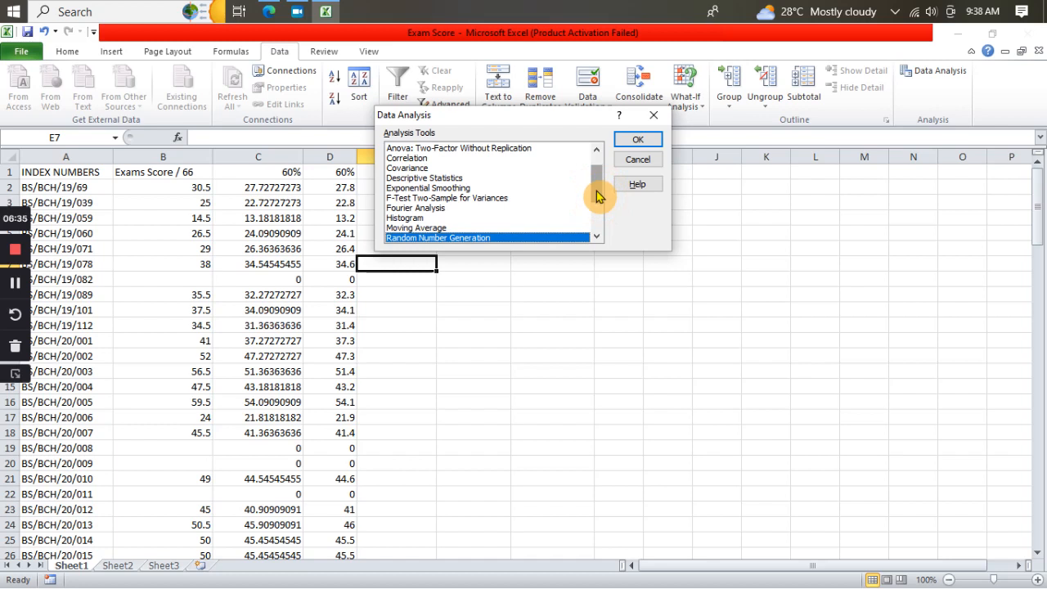
left_click_drag(596, 188, 596, 211)
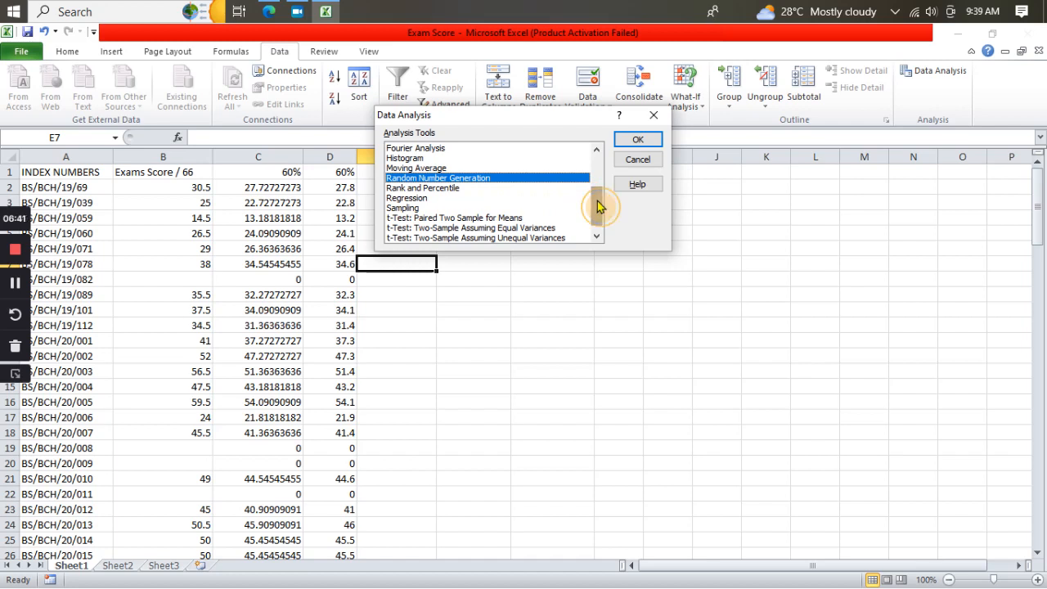
left_click_drag(598, 206, 597, 188)
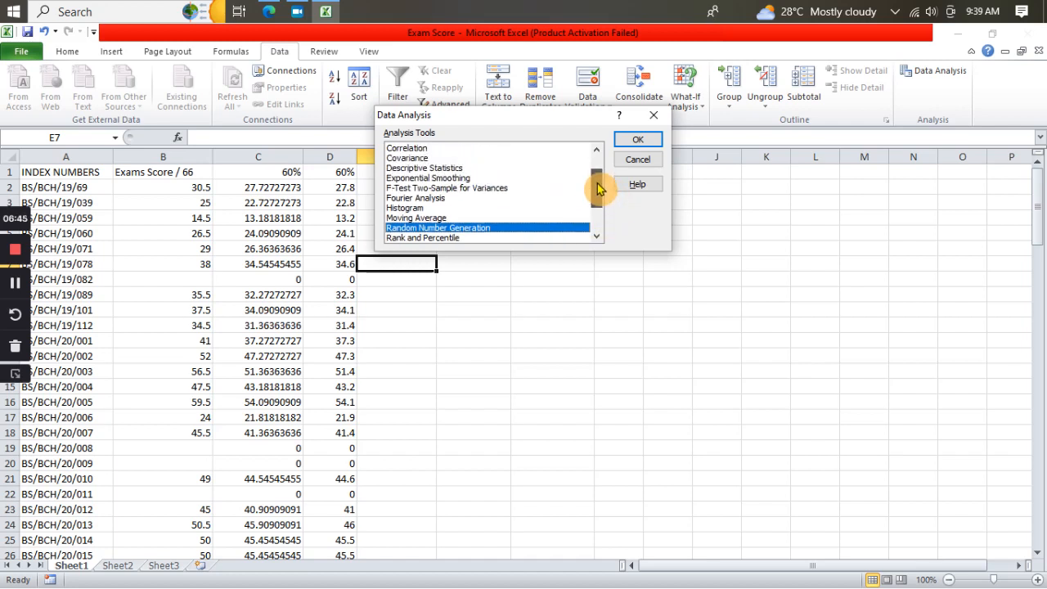
left_click(448, 169)
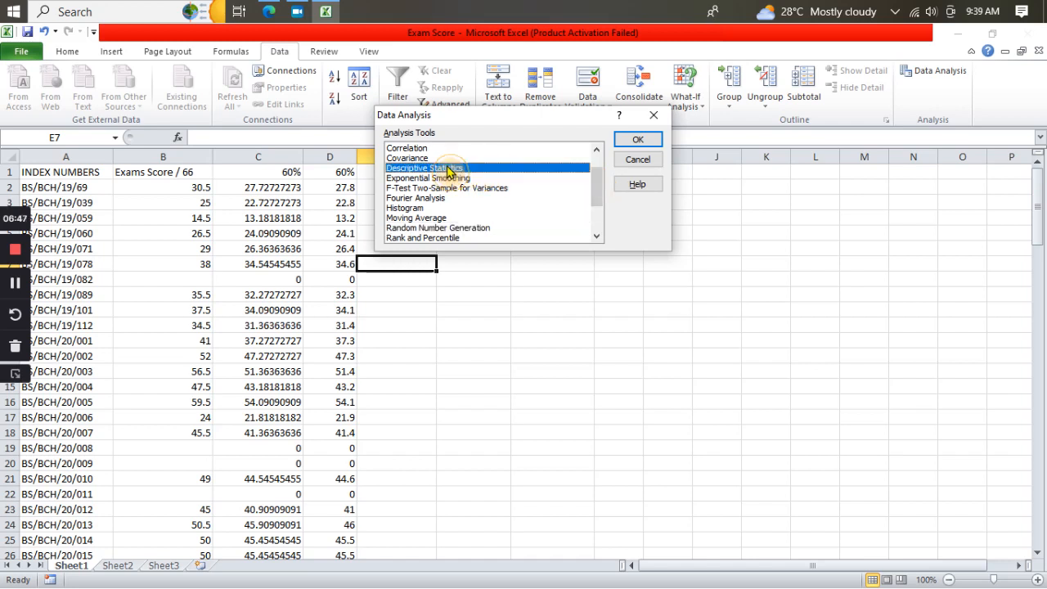
double_click(448, 169)
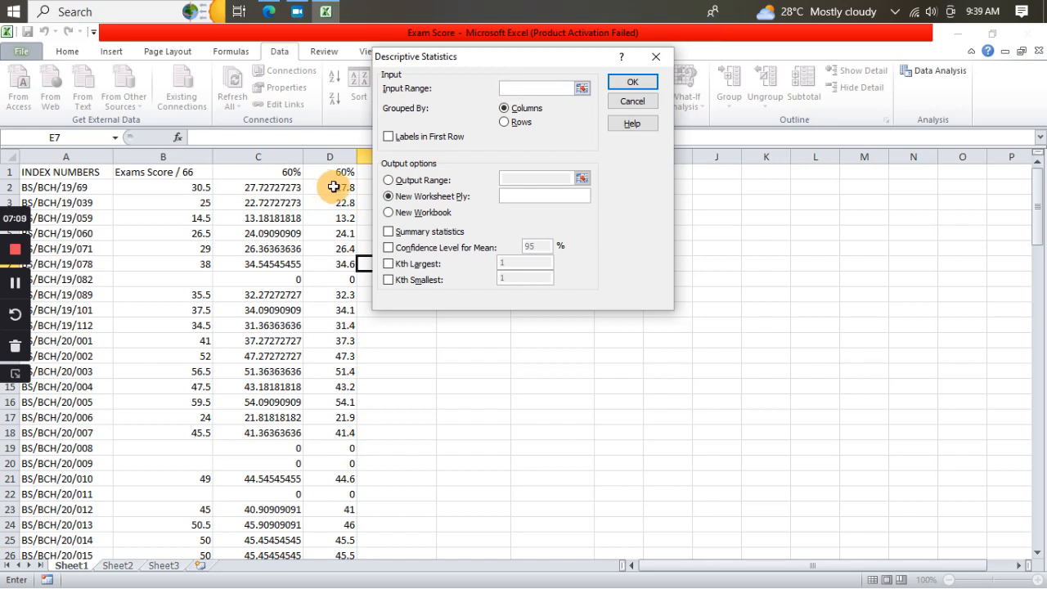
left_click_drag(341, 187, 354, 436)
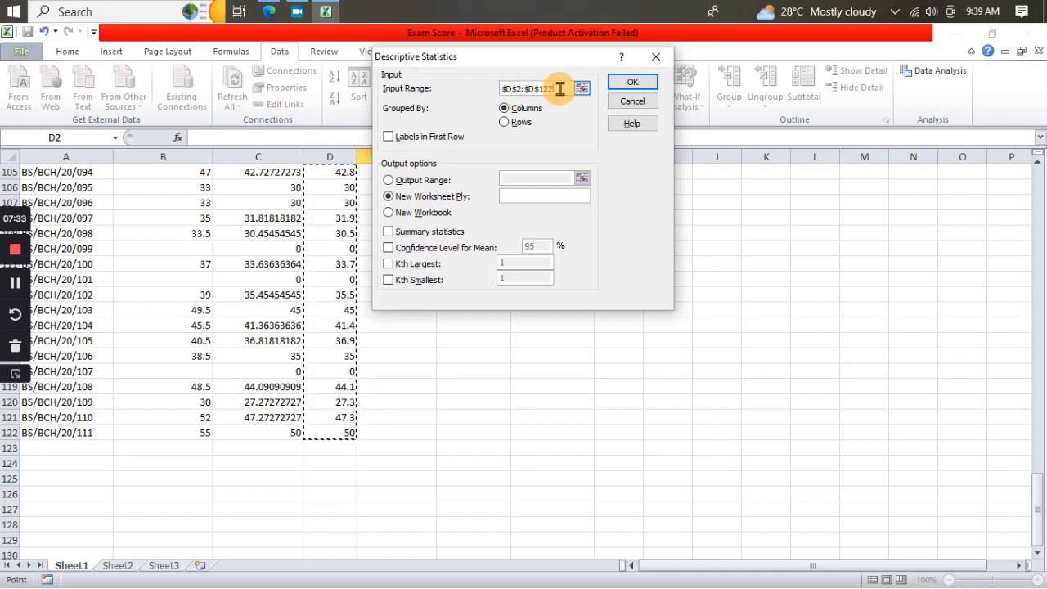
Enable Labels in First Row, Summary statistics, Kth Largest and Kth Smallest, and generate the statistics on a new worksheet.
left_click(389, 139)
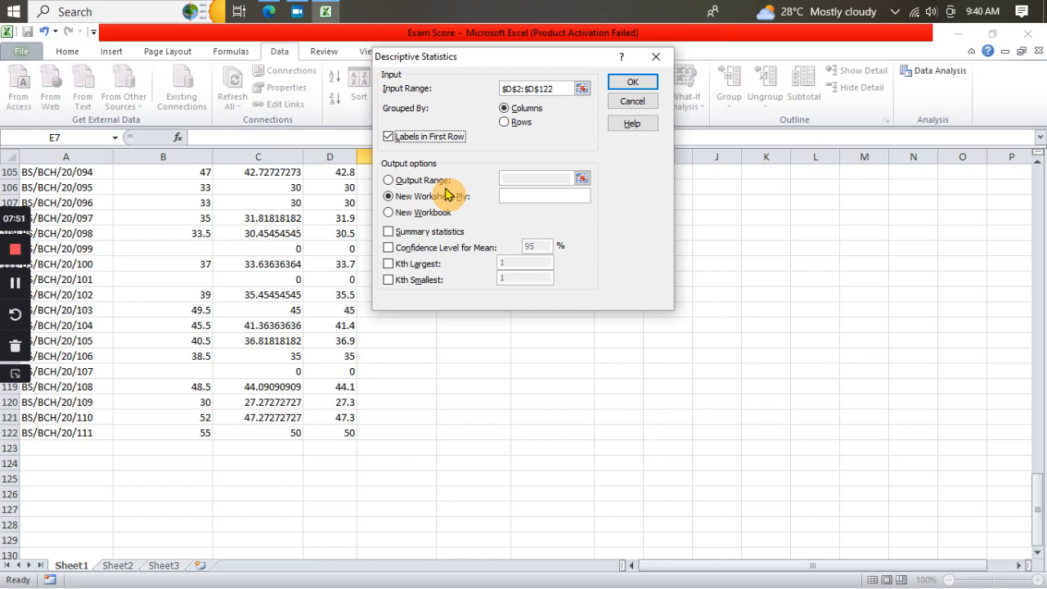
left_click(389, 233)
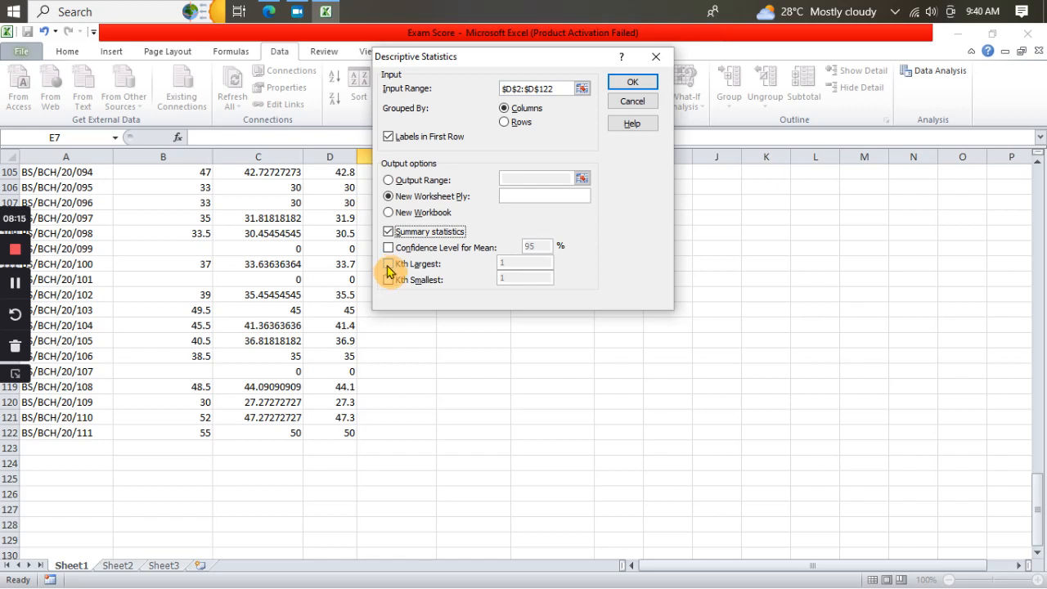
left_click(389, 265)
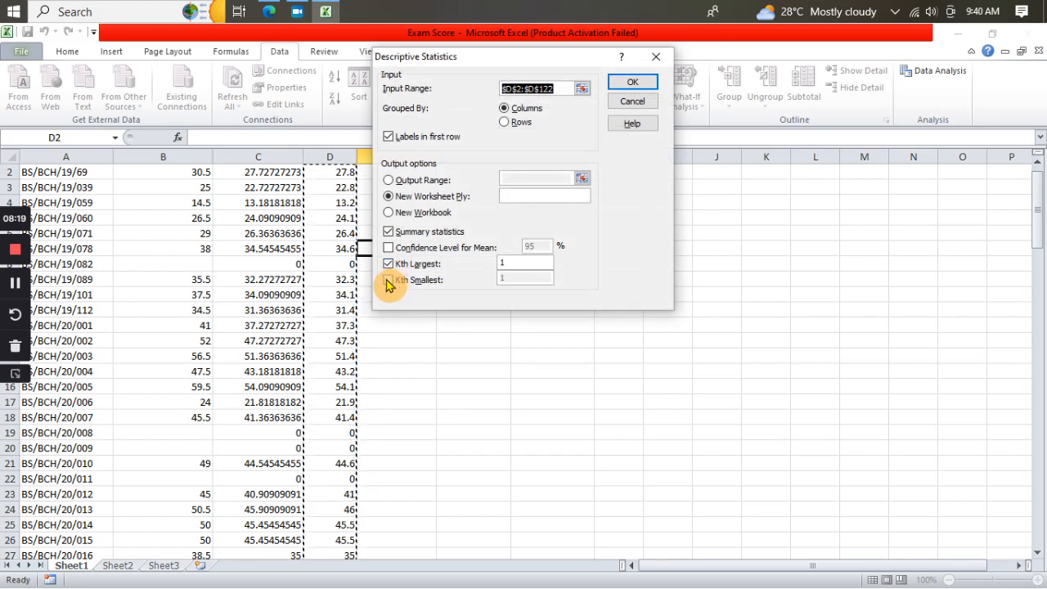
left_click(388, 280)
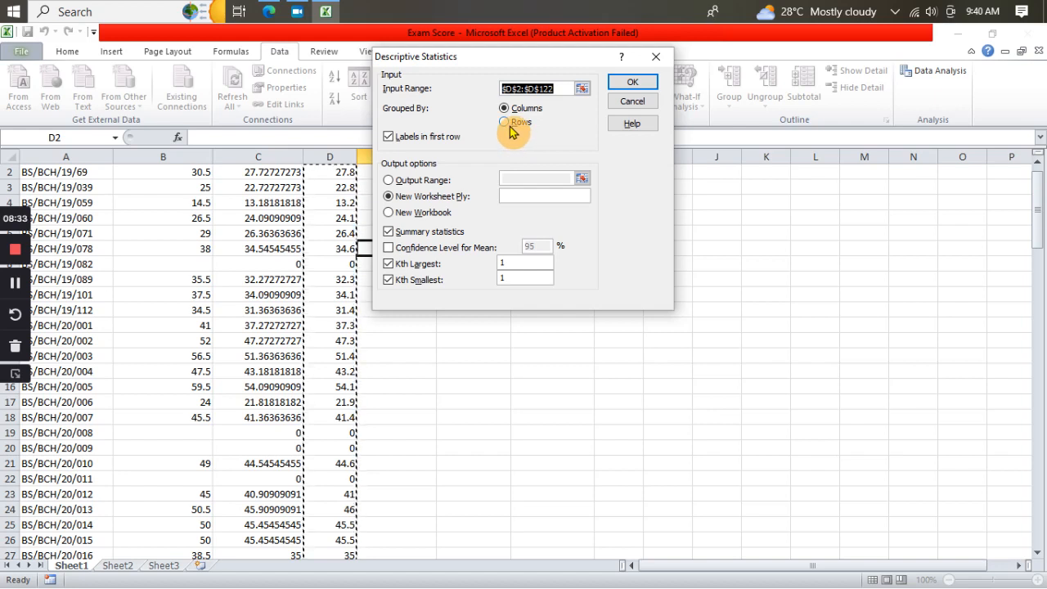
left_click(631, 83)
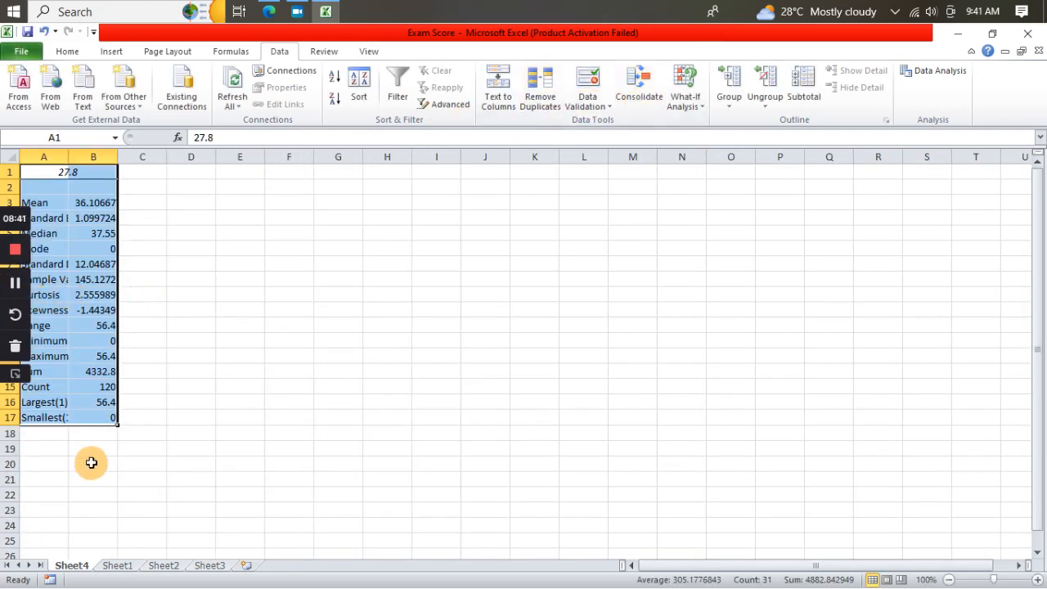
Widen columns A and B of the descriptive statistics output.
left_click_drag(117, 158, 224, 181)
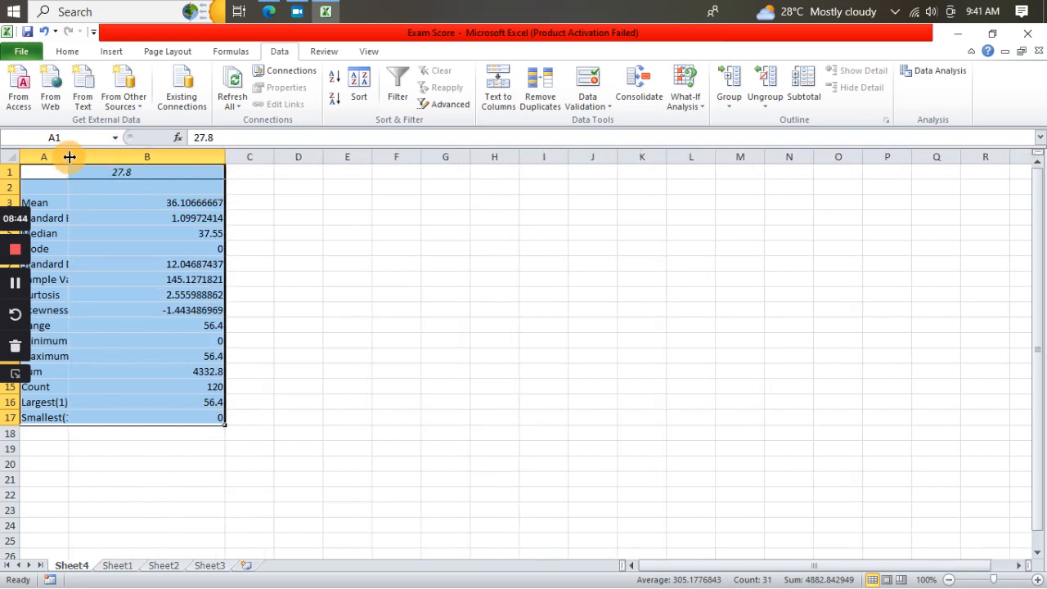
left_click_drag(68, 155, 98, 154)
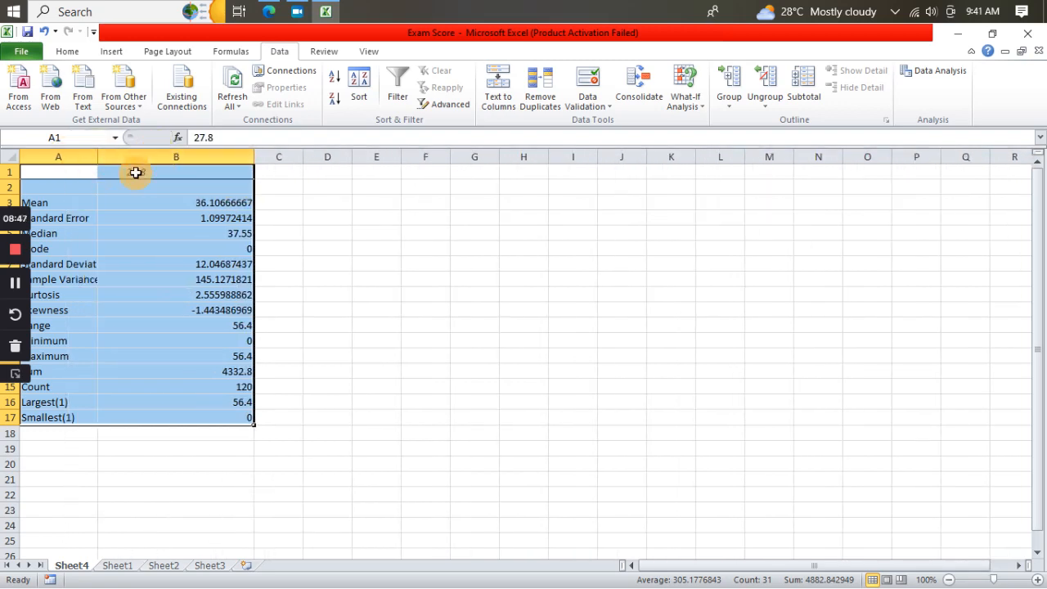